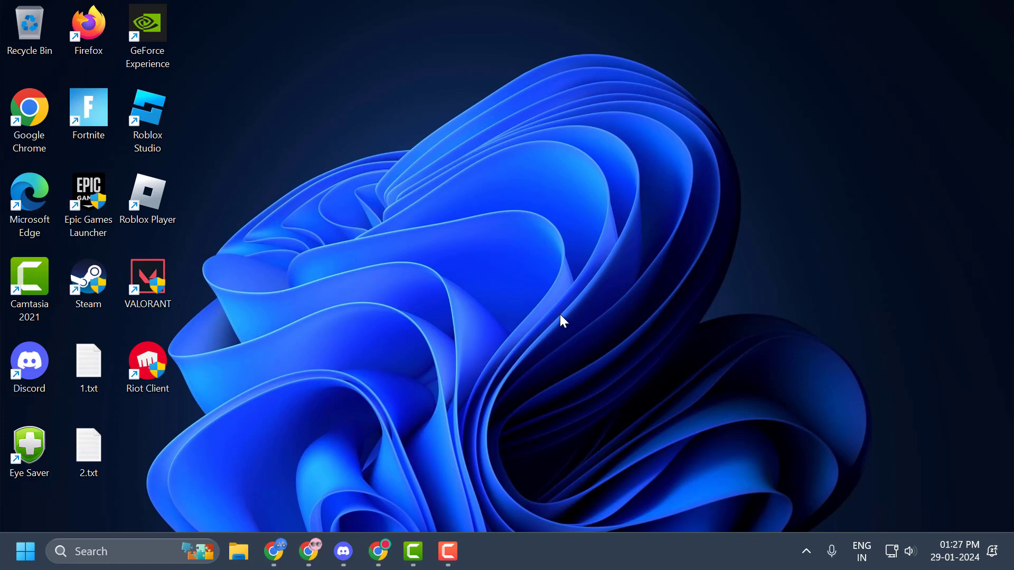
# Review the Driver tab of the NVIDIA GeForce GT 710 properties in Device Manager.
pyautogui.rightClick(26, 551)
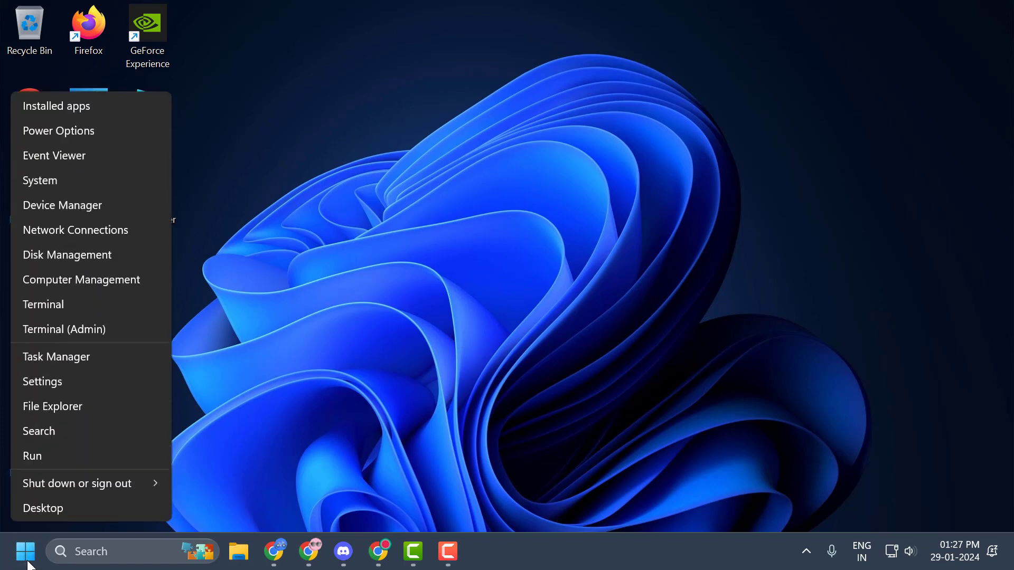
pyautogui.click(80, 210)
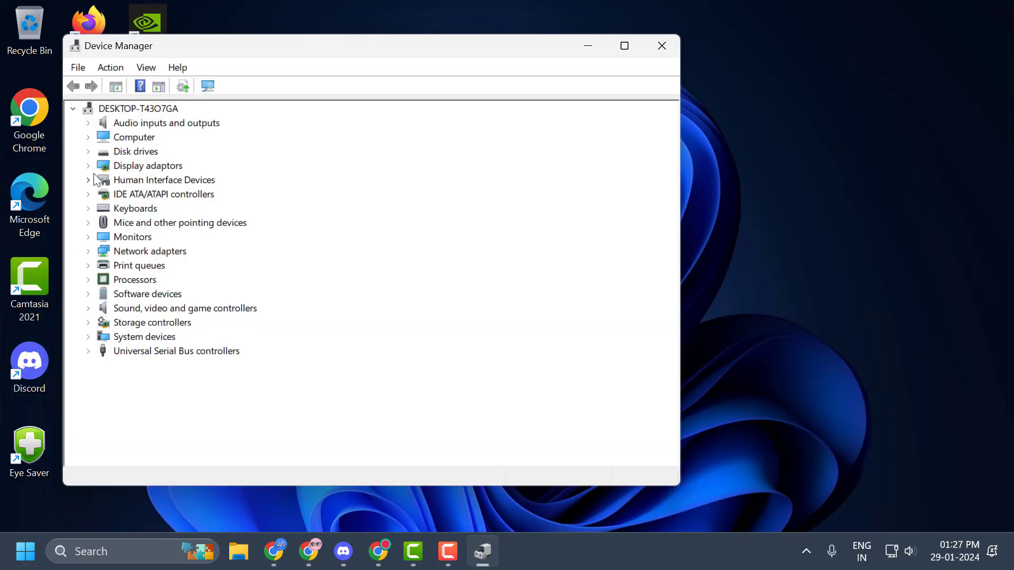
pyautogui.click(89, 167)
pyautogui.click(149, 180)
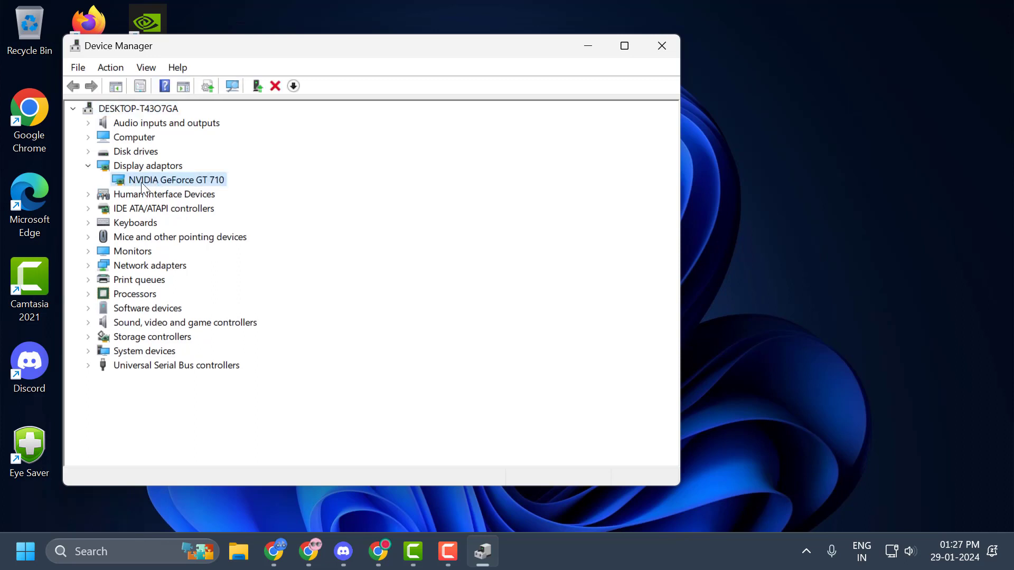
pyautogui.rightClick(154, 183)
pyautogui.click(201, 279)
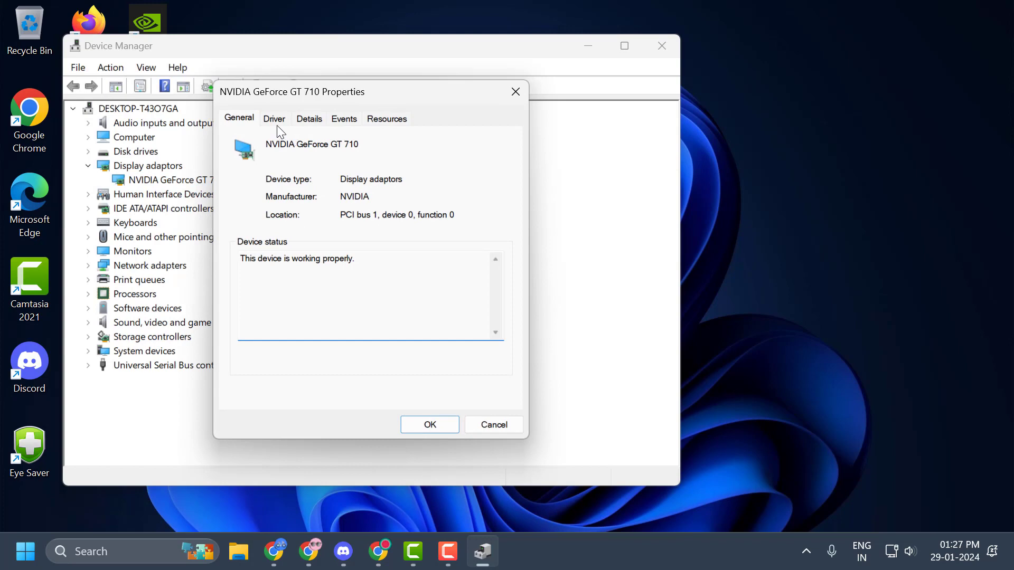
pyautogui.click(274, 118)
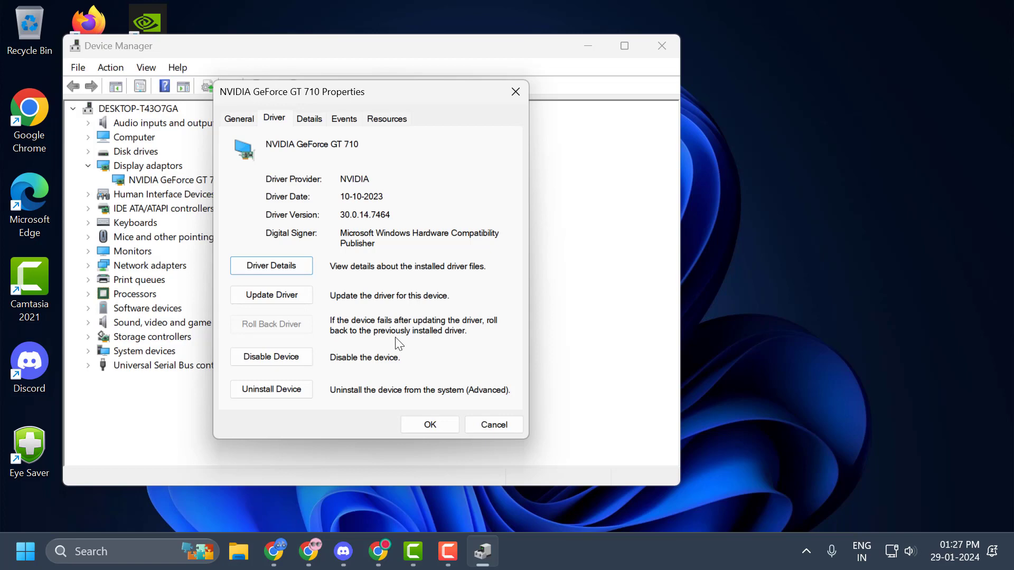
pyautogui.click(430, 425)
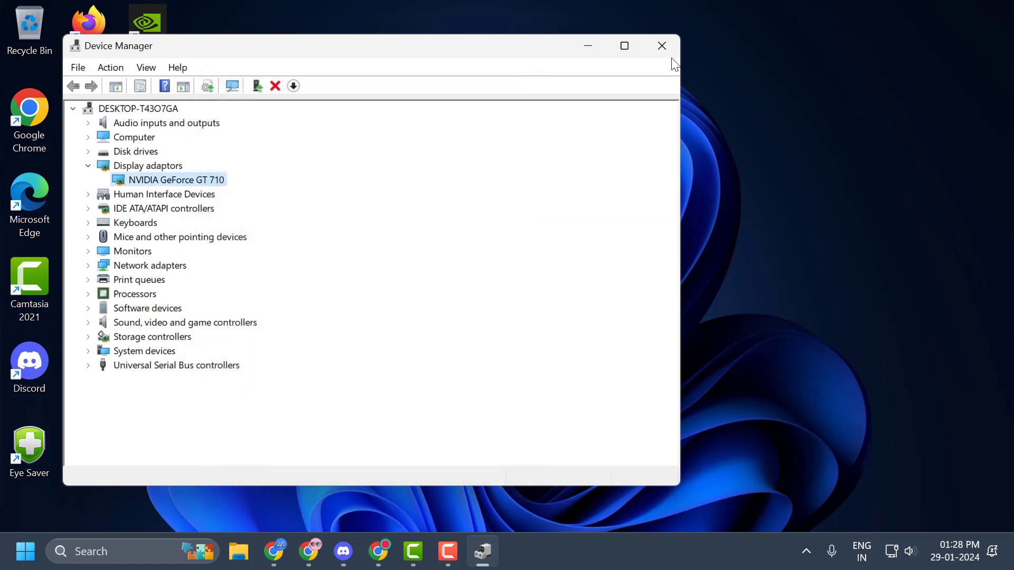
# Close Device Manager and download the x64 Visual C++ redistributable in Chrome.
pyautogui.click(661, 45)
pyautogui.click(379, 551)
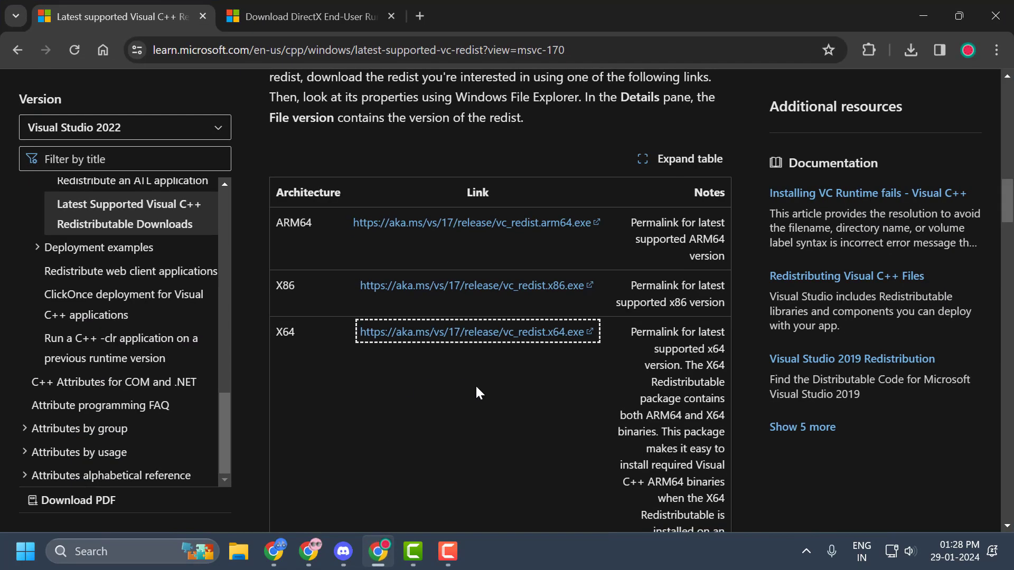
pyautogui.scroll(10, 432, 236)
pyautogui.scroll(5, 452, 327)
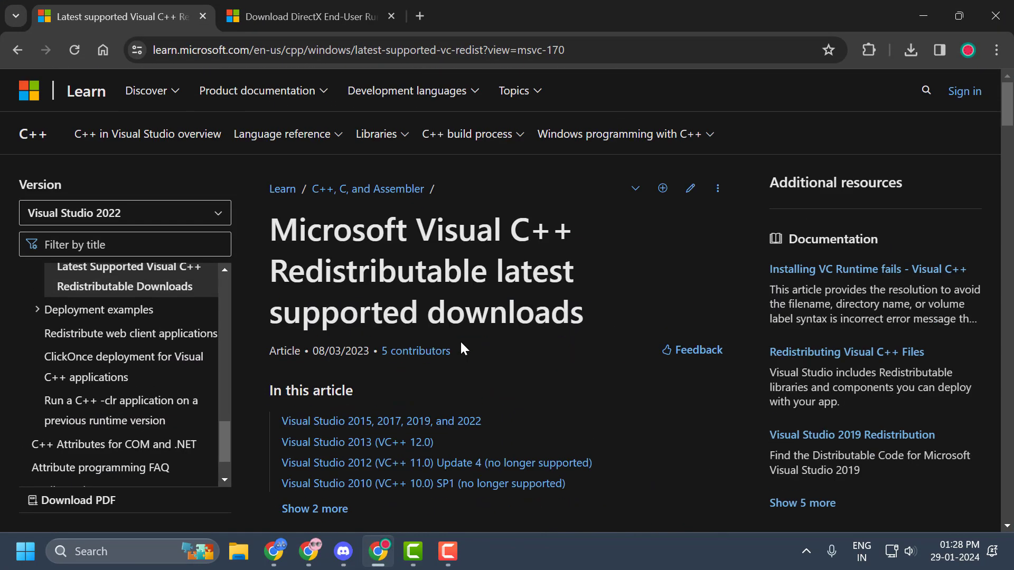
pyautogui.scroll(-3, 486, 317)
pyautogui.scroll(-5, 486, 309)
pyautogui.scroll(-6, 478, 318)
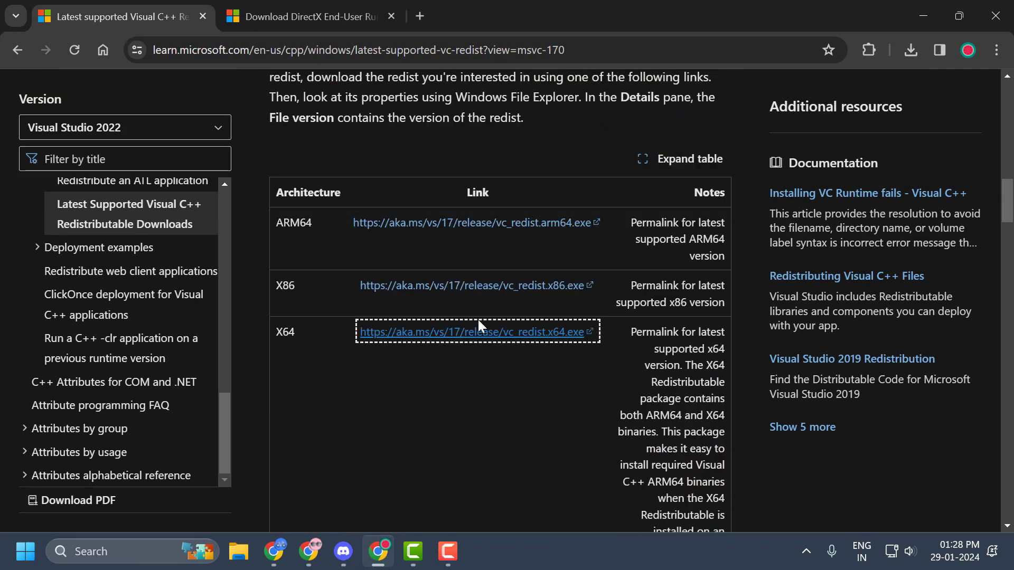
pyautogui.click(444, 342)
# Download the DirectX End-User Runtime, view it in its folder, then minimize Chrome.
pyautogui.click(309, 16)
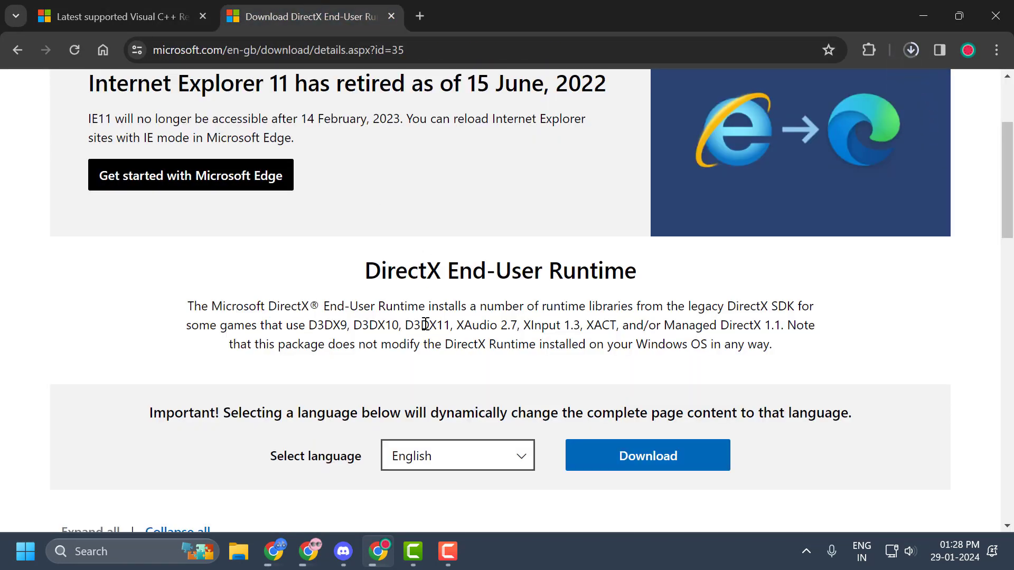
pyautogui.click(619, 458)
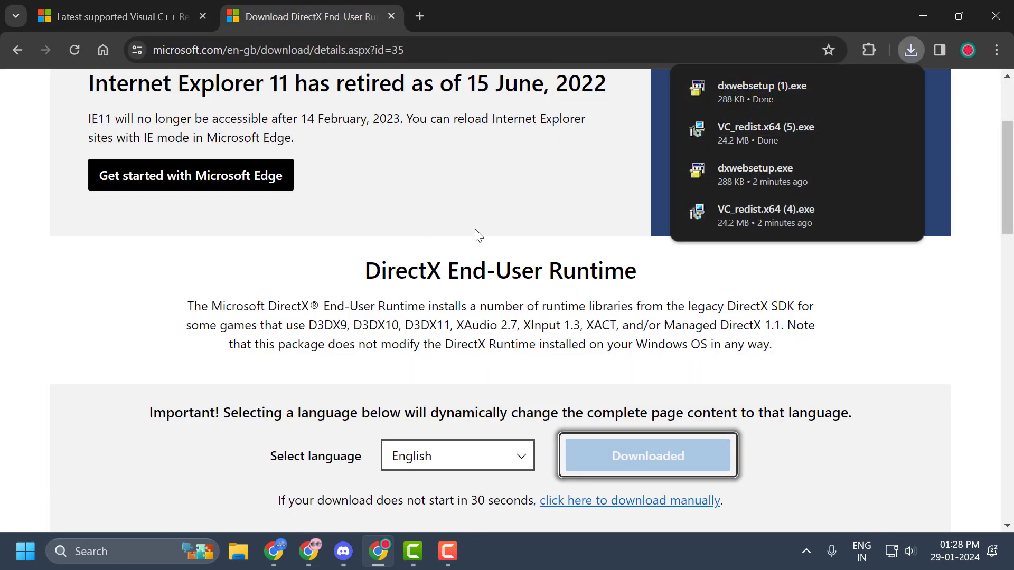
pyautogui.click(911, 49)
pyautogui.click(866, 120)
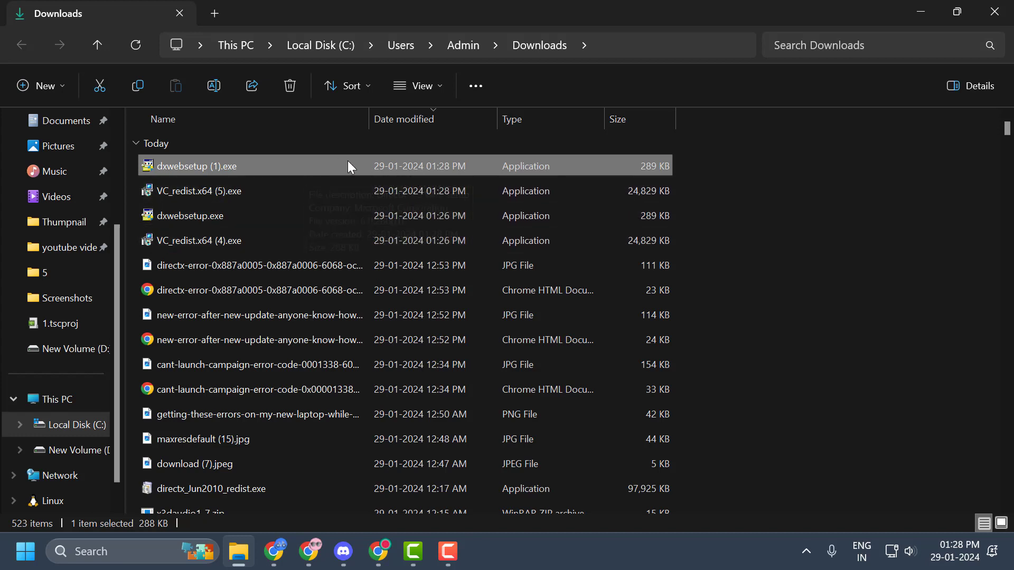
pyautogui.click(995, 11)
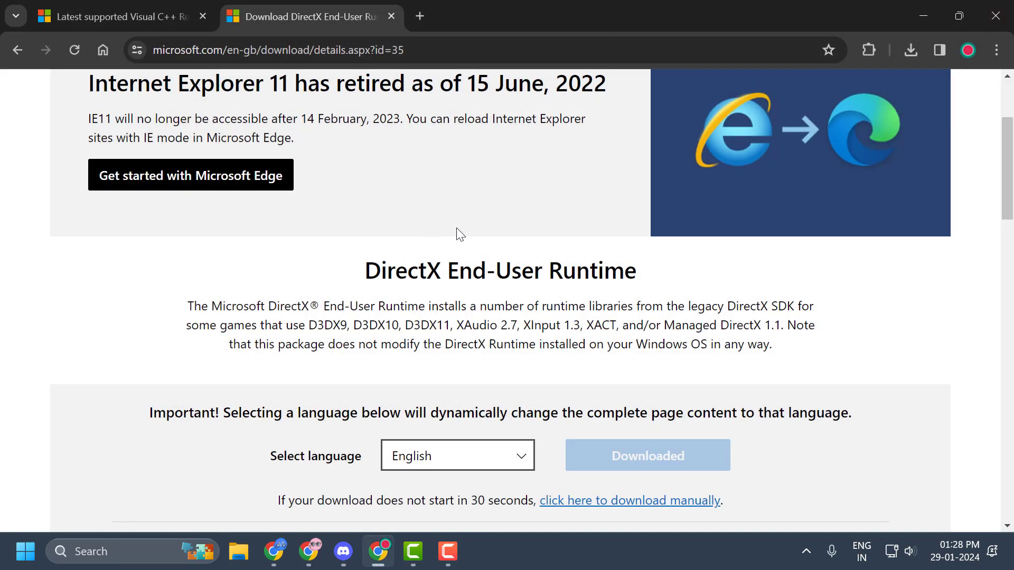
pyautogui.click(922, 18)
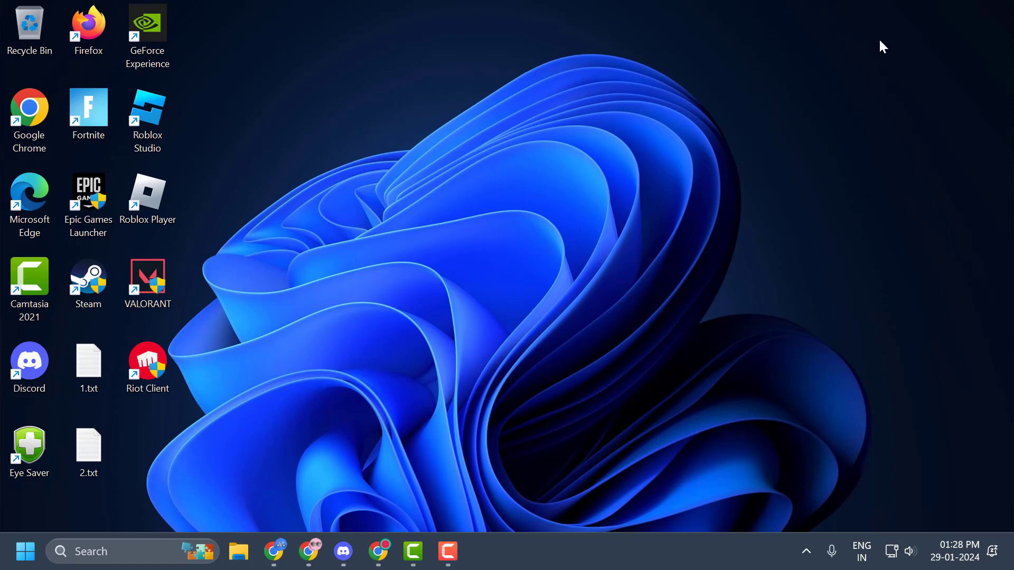
# Verify Discord's Game Overlay setting shows the in-game overlay disabled, then close Discord.
pyautogui.click(343, 551)
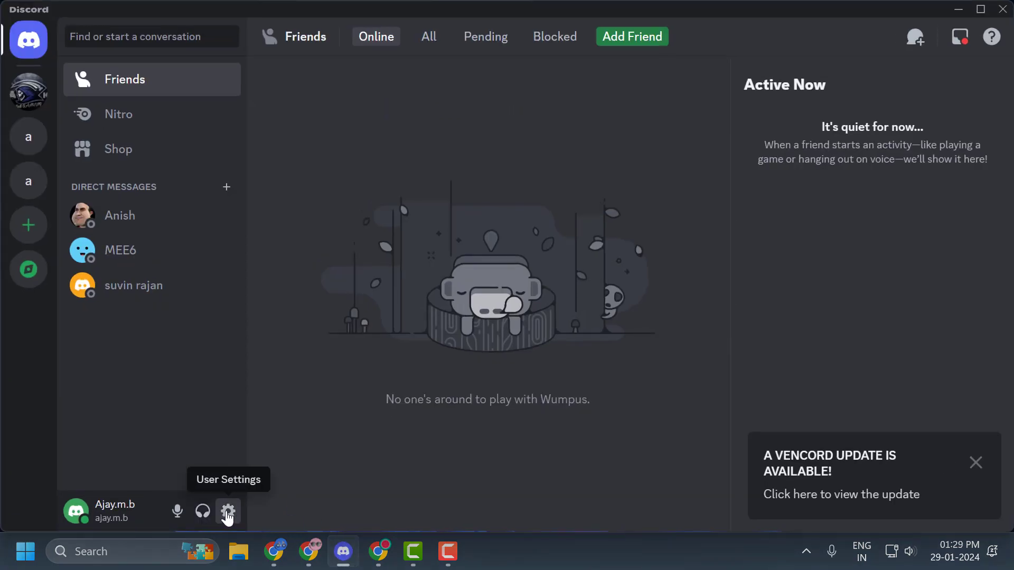
pyautogui.click(229, 514)
pyautogui.scroll(-5, 188, 380)
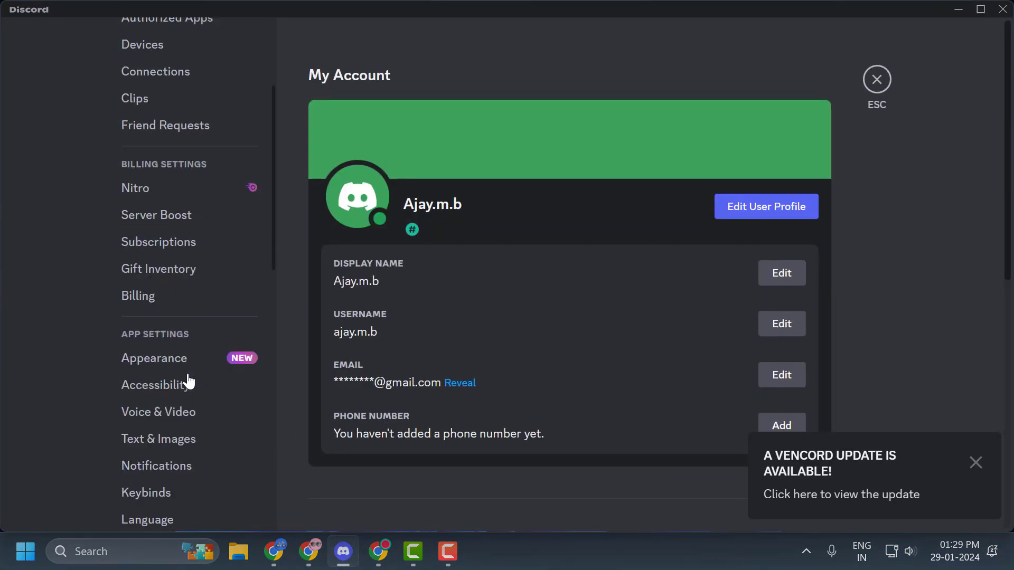
pyautogui.scroll(-3, 189, 380)
pyautogui.scroll(-1, 187, 350)
pyautogui.scroll(-2, 187, 357)
pyautogui.scroll(-1, 187, 365)
pyautogui.click(187, 390)
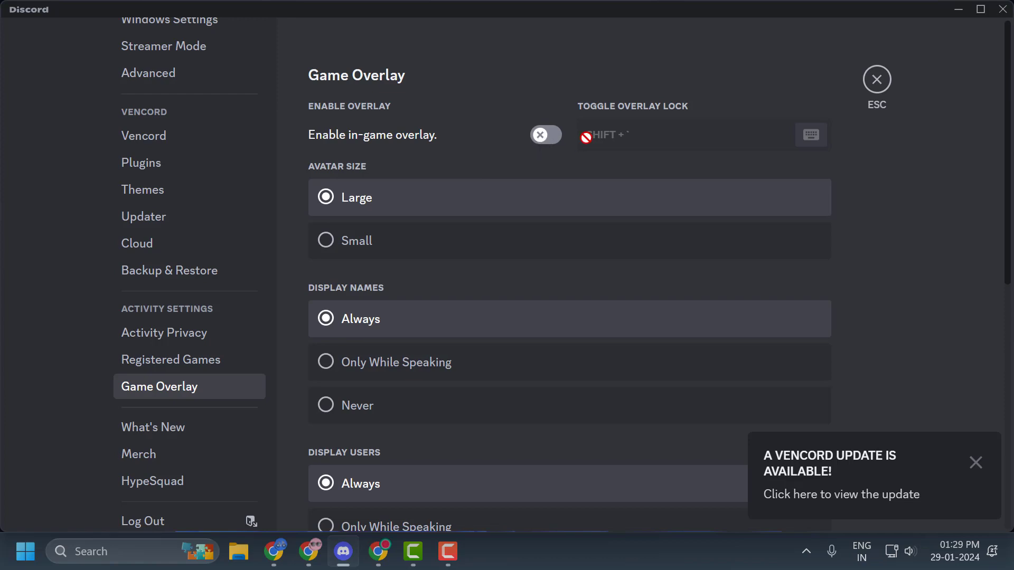
pyautogui.click(877, 79)
pyautogui.click(1002, 8)
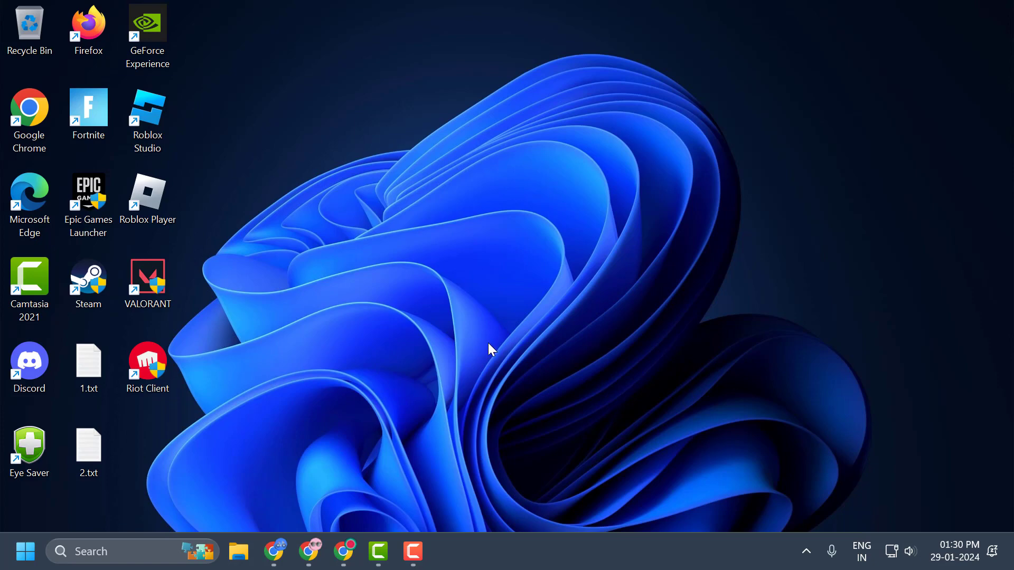
# Search 'advanced sys' and open View advanced system settings.
pyautogui.click(141, 555)
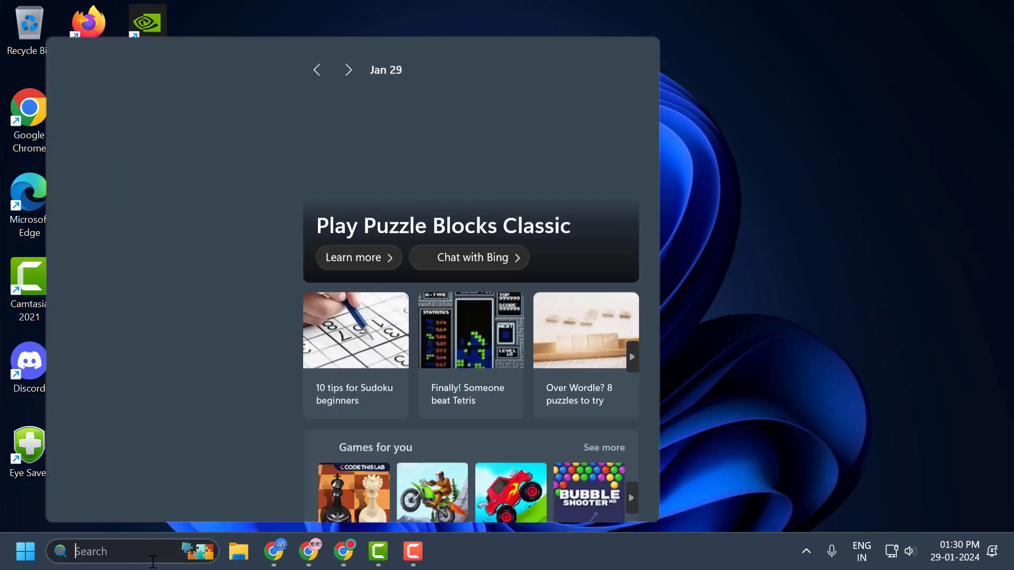
pyautogui.write('advanced sys')
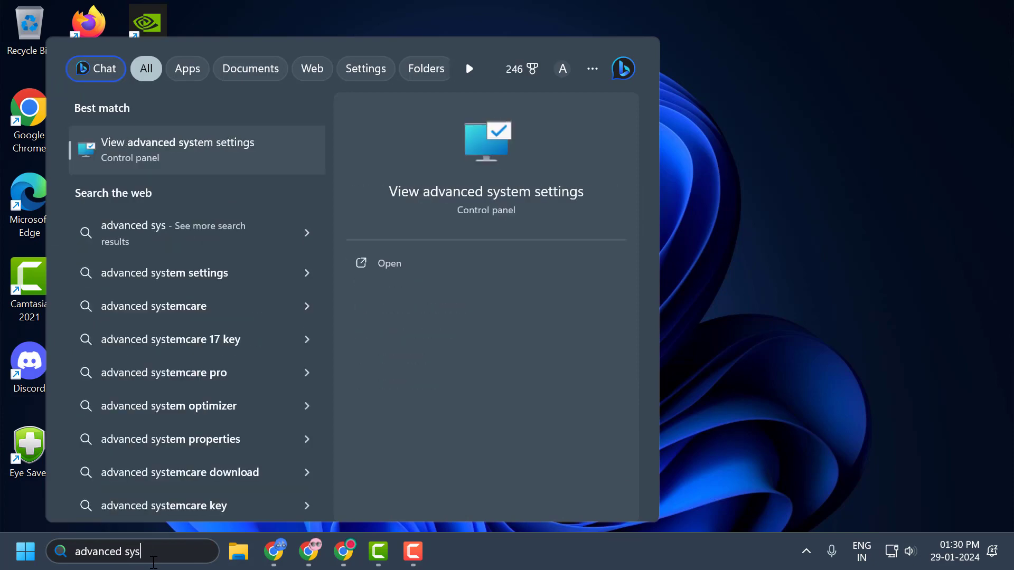
pyautogui.click(204, 154)
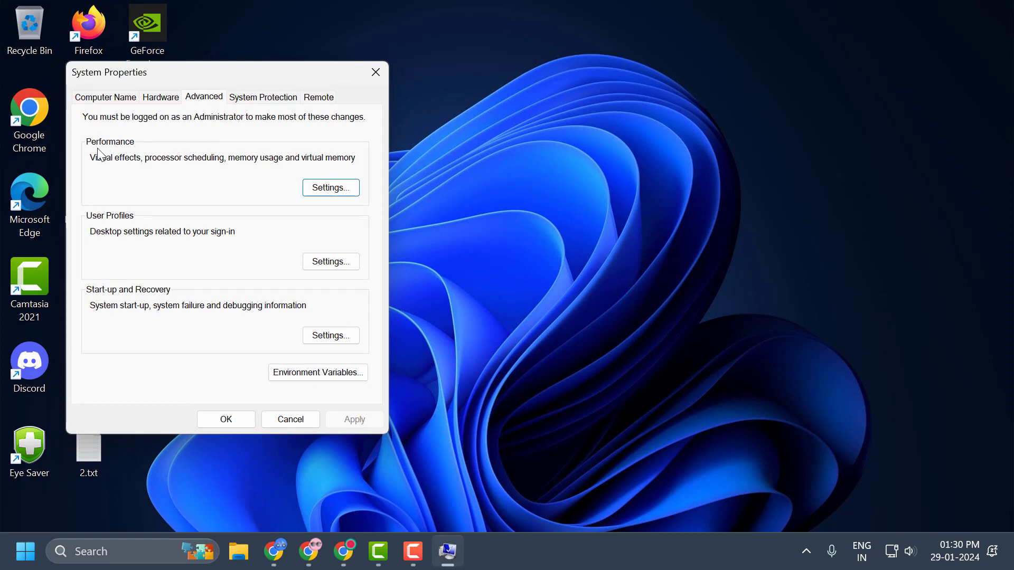
# Open the Virtual Memory dialog from Performance Options' Advanced tab.
pyautogui.click(331, 188)
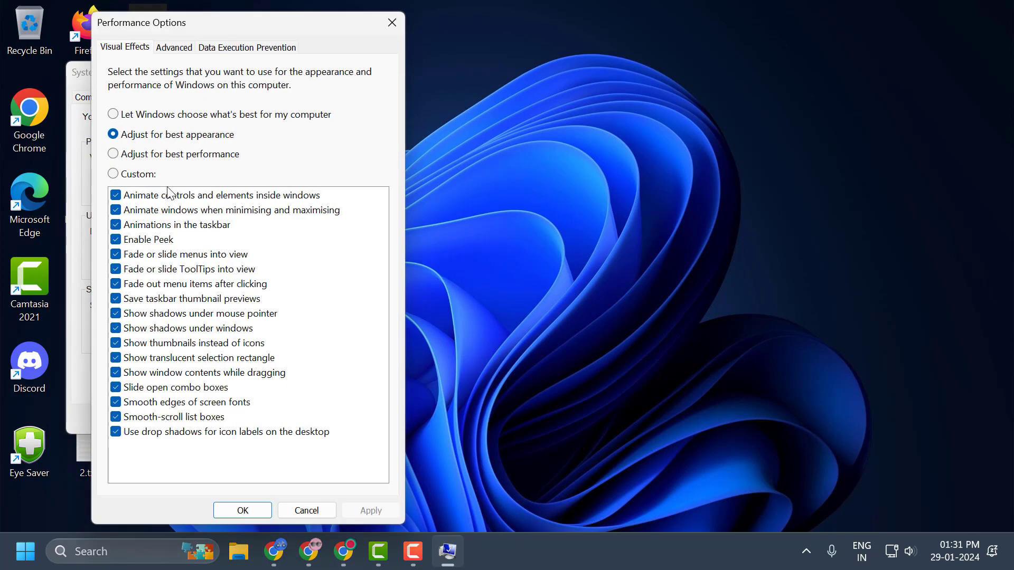
pyautogui.click(174, 48)
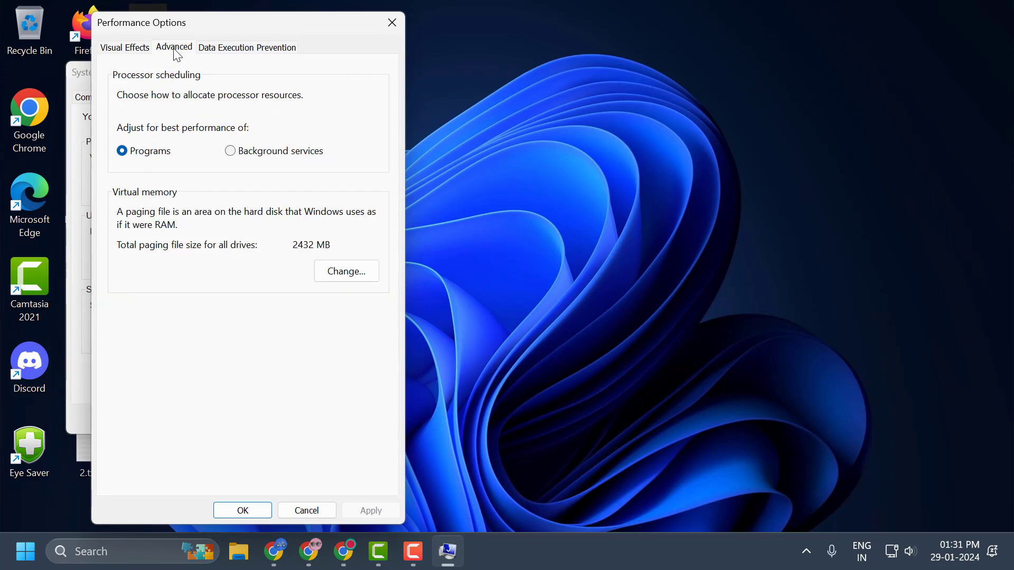
pyautogui.click(346, 275)
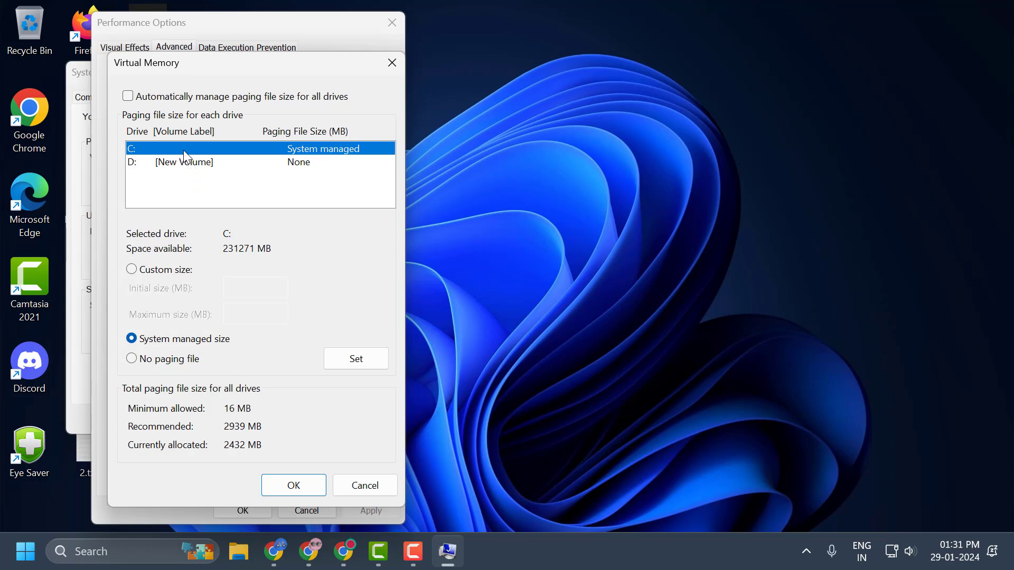
# Set drive C: to a custom 8000 MB initial, 32000 MB maximum paging file and confirm.
pyautogui.click(182, 163)
pyautogui.click(132, 270)
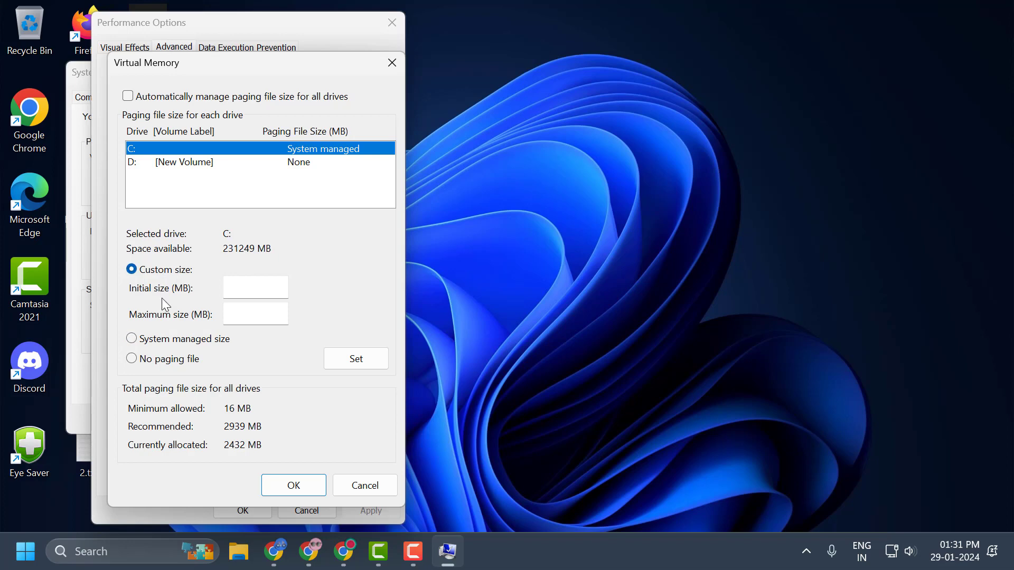
pyautogui.click(242, 288)
pyautogui.write('8000')
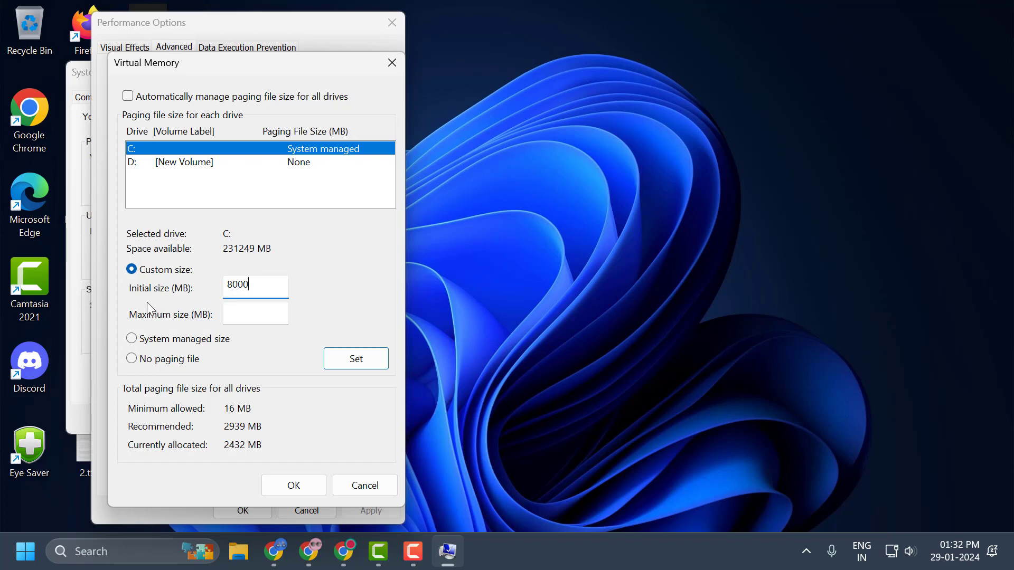
pyautogui.click(241, 315)
pyautogui.write('32000')
pyautogui.click(352, 365)
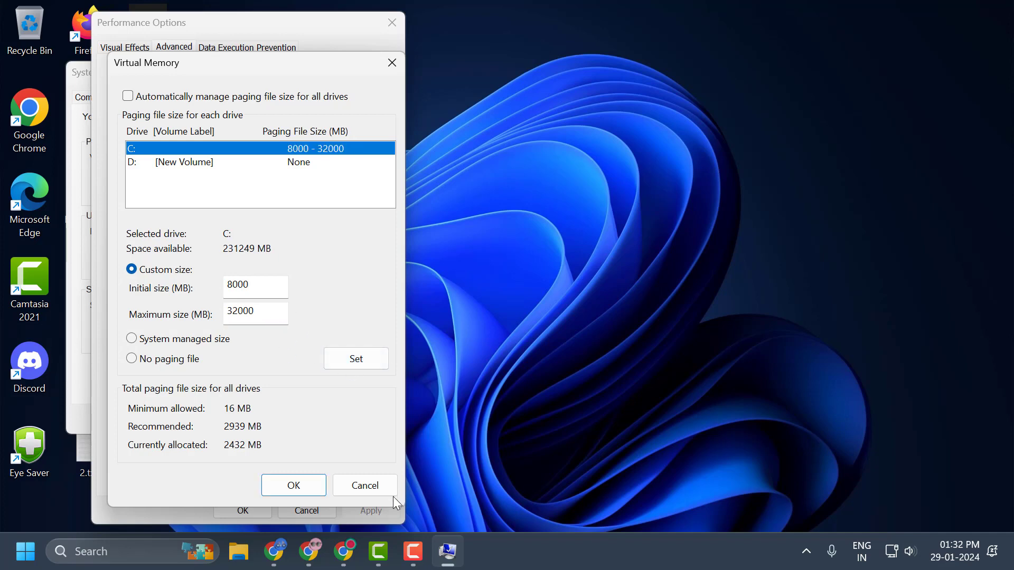
pyautogui.click(293, 485)
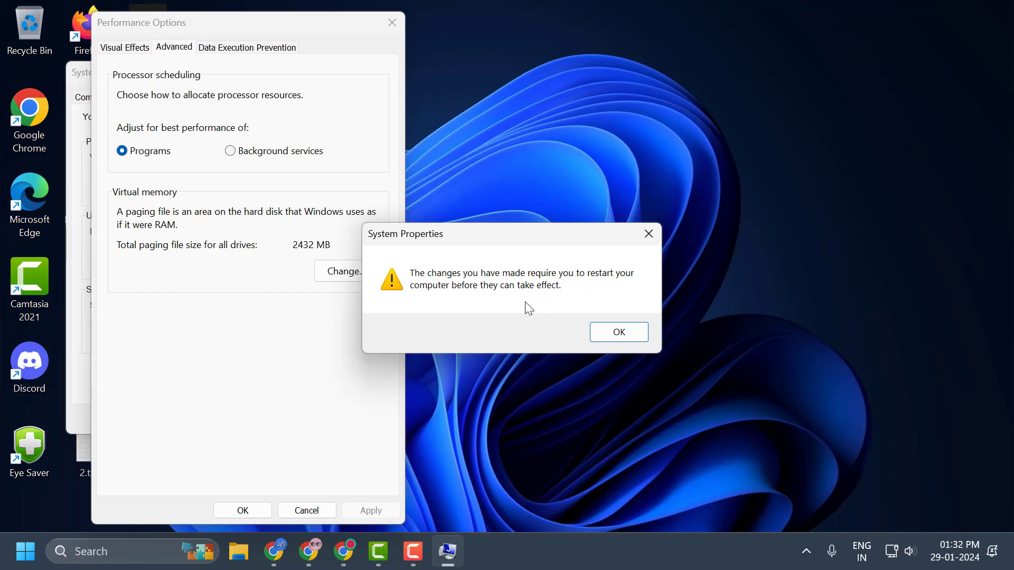
# Accept the restart notice, Performance Options and System Properties, choosing Restart Later.
pyautogui.click(610, 332)
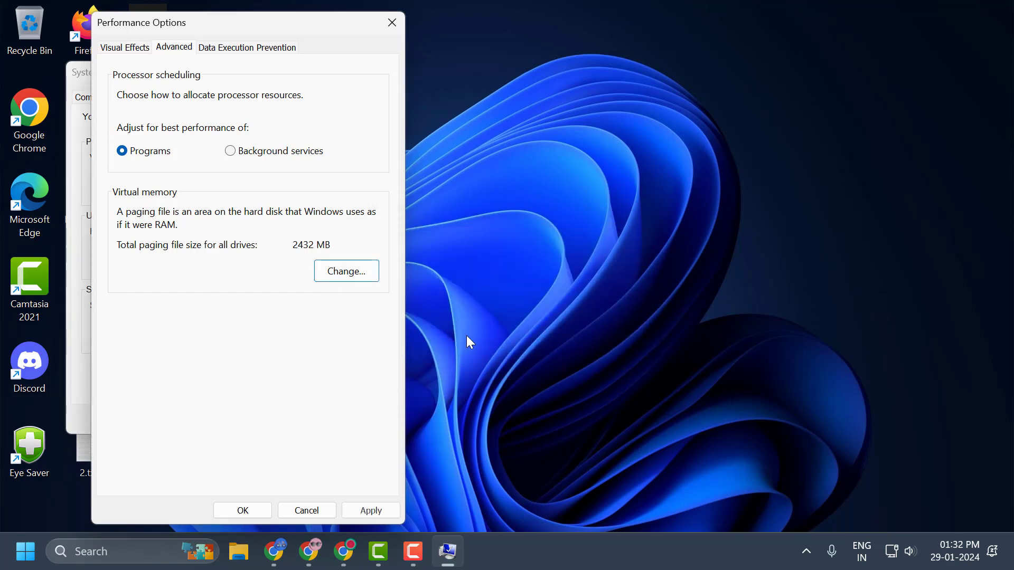
pyautogui.click(244, 514)
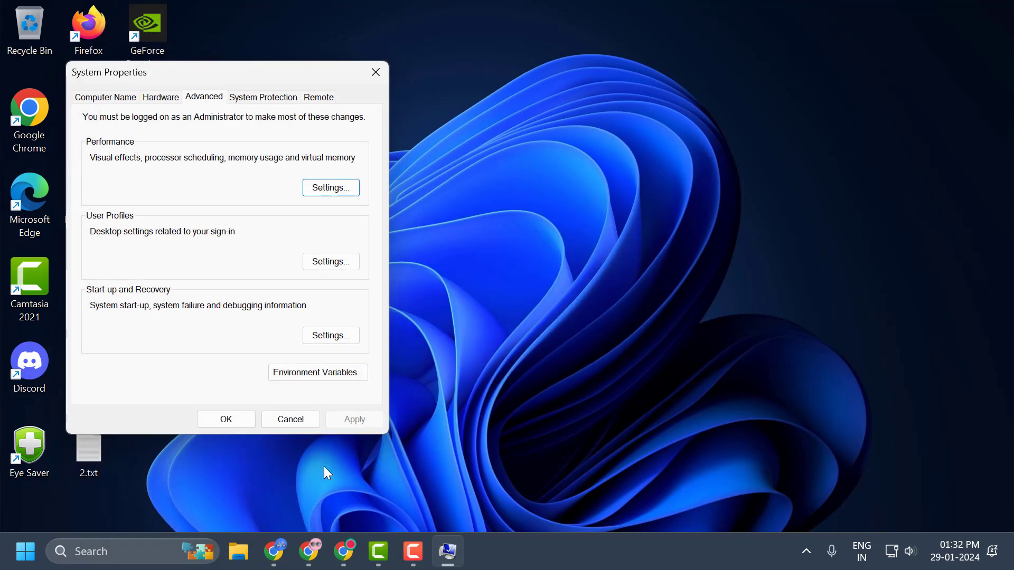
pyautogui.click(224, 420)
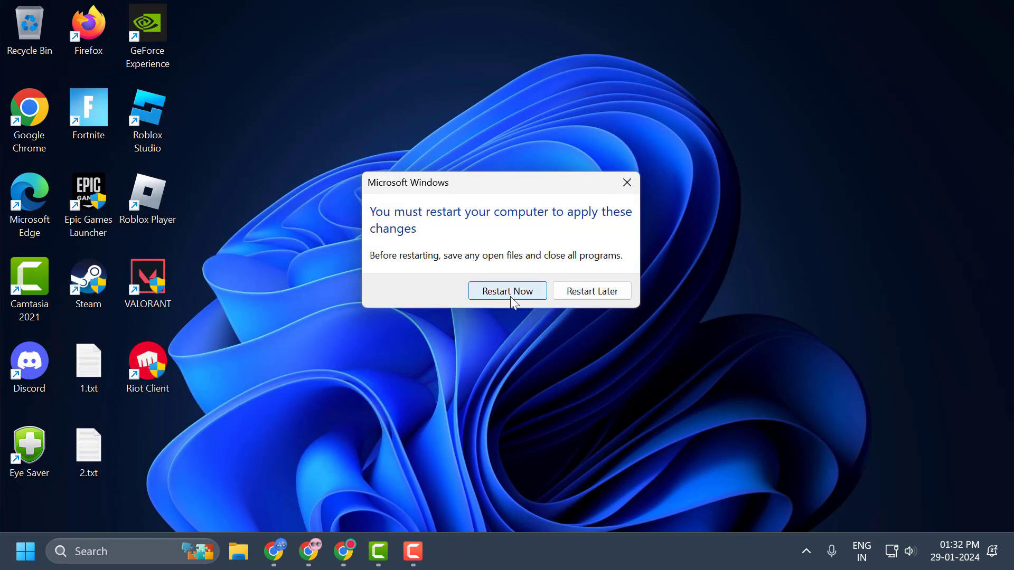
pyautogui.click(611, 296)
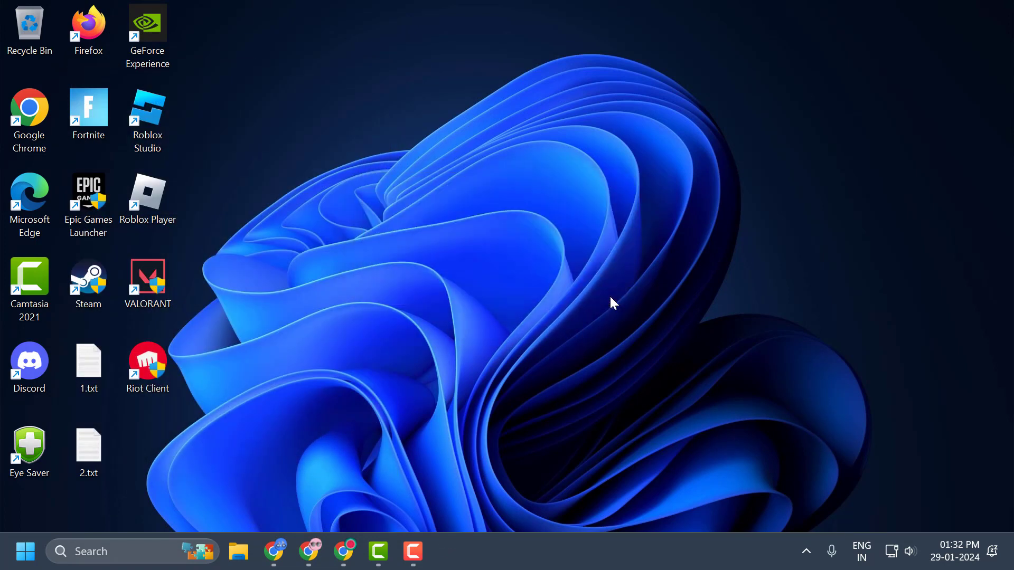